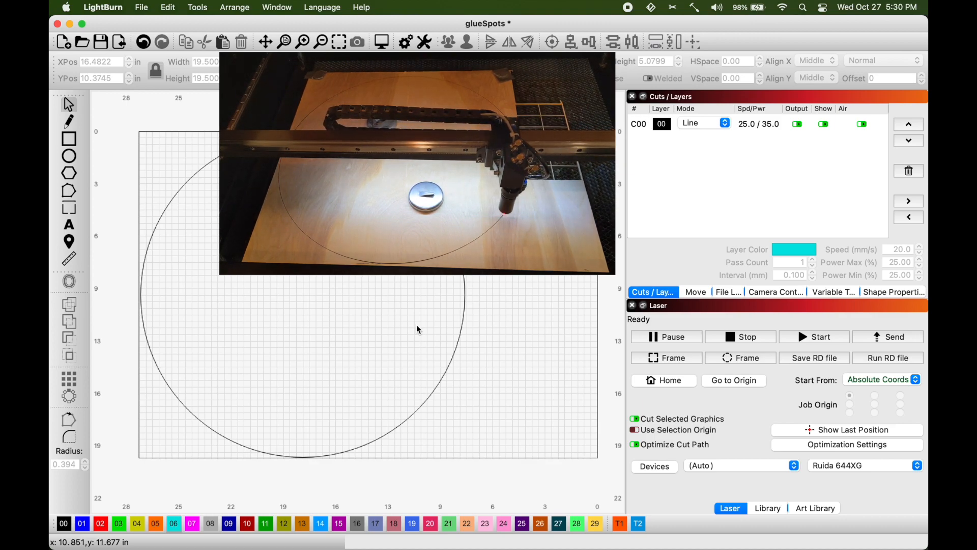
- Read the laser head's current position from the machine and inspect its marker on the circle's lower arc
left_click(695, 292)
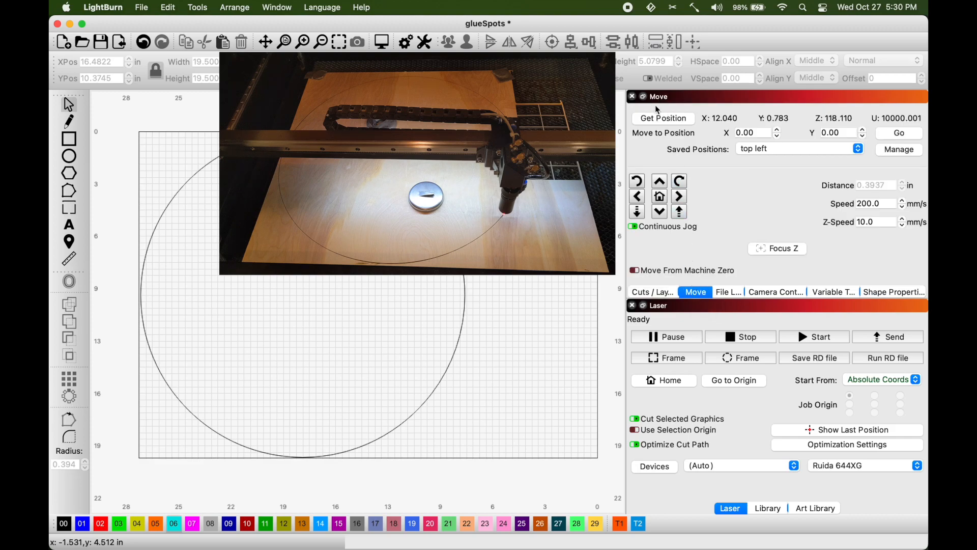
left_click(662, 119)
scroll(438, 401, "up", 6)
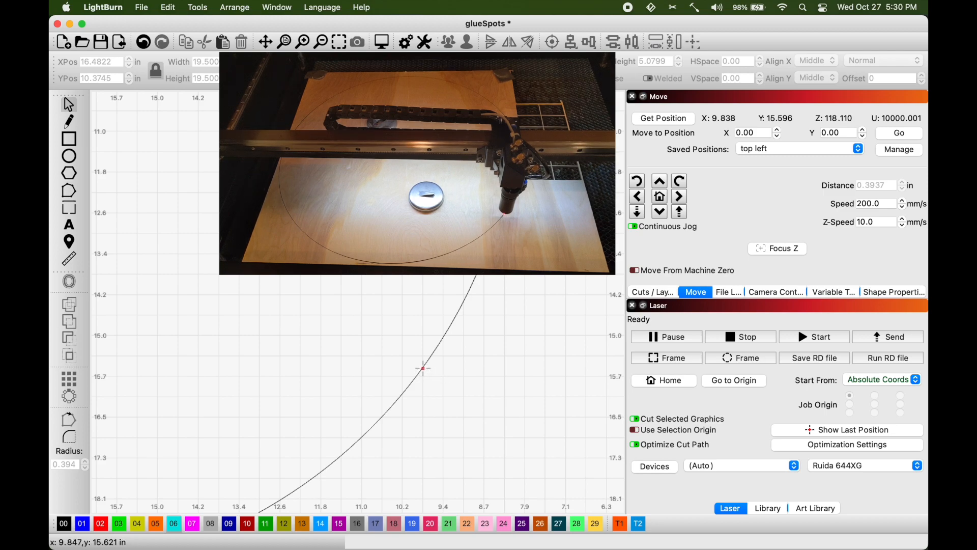
- Use the Position Laser tool to jog the head around the uncut glue spot and place it on the circle's arc at about X 9.97, Y 15.75 in
left_click(71, 243)
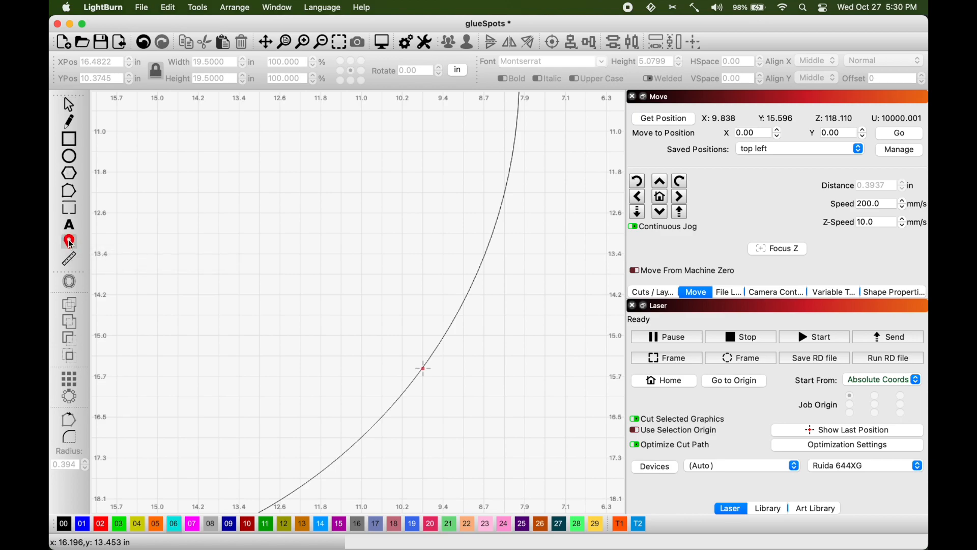
left_click(377, 367)
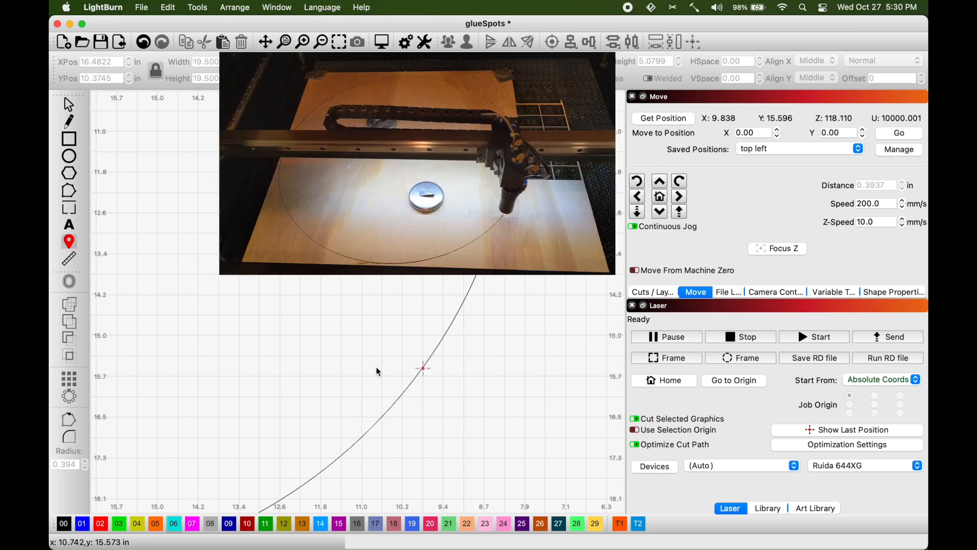
left_click(383, 396)
left_click(420, 396)
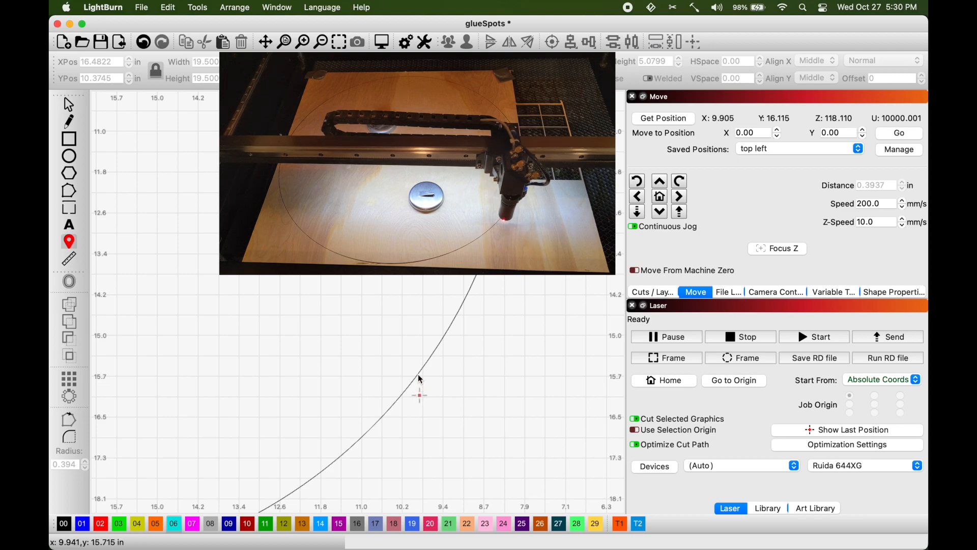
left_click(420, 379)
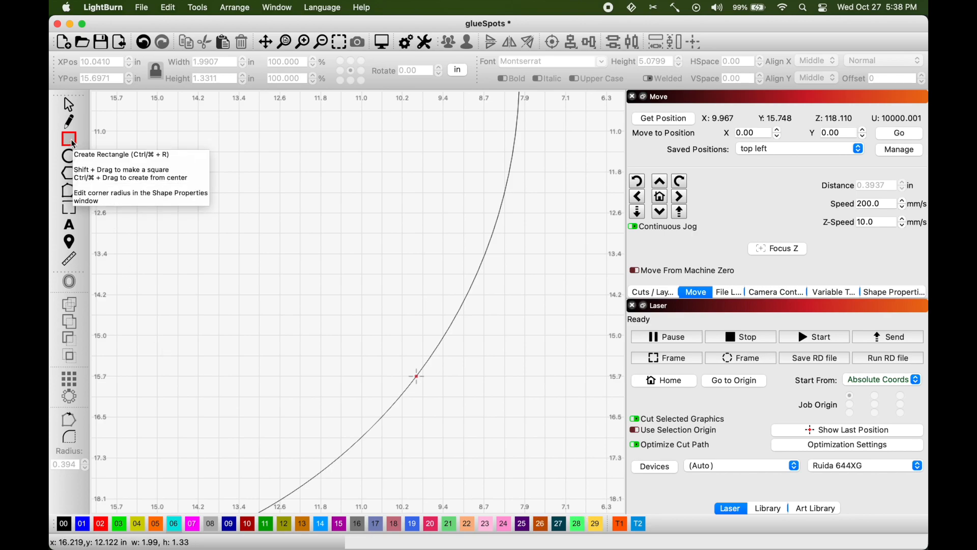
- Sketch a rectangle about 1.68 × 1.11 in around the laser marker on the arc and frame it with the laser head
left_click(71, 140)
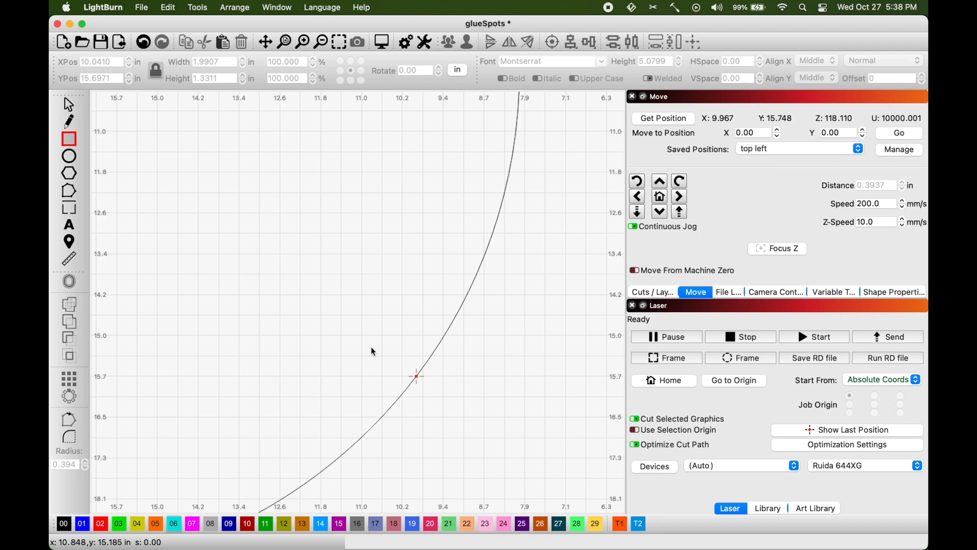
left_click_drag(371, 347, 459, 405)
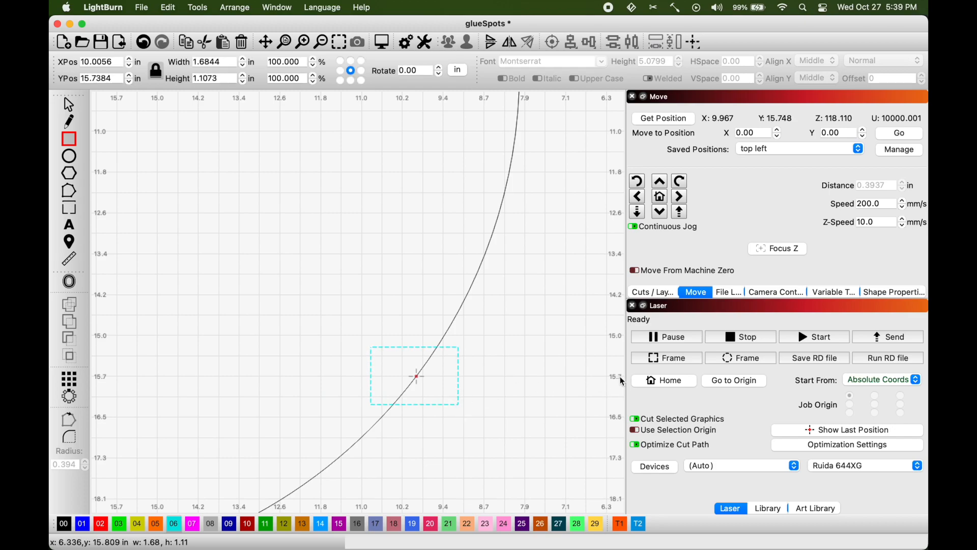
left_click(683, 363)
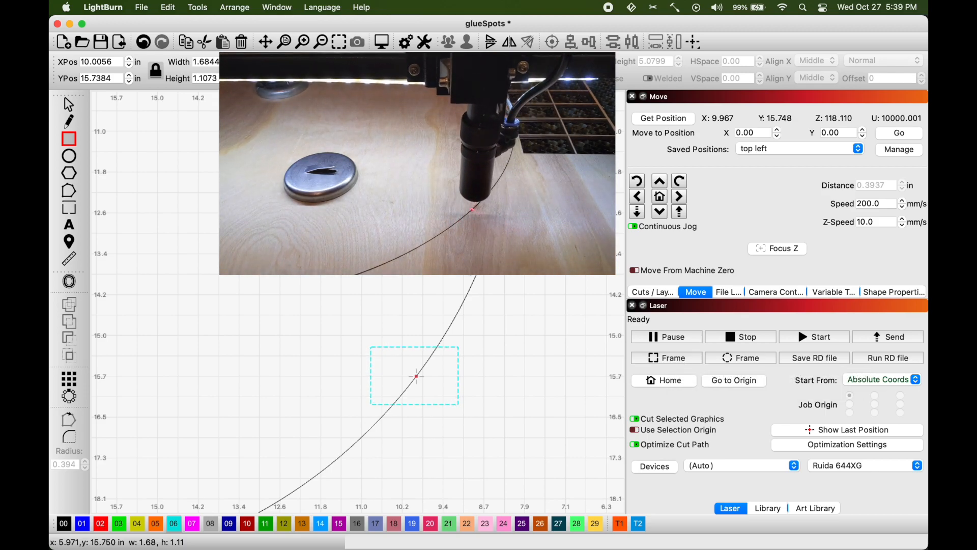
- Position the laser at both points where the rectangle crosses the circle to check that it spans the uncut spot
left_click(70, 241)
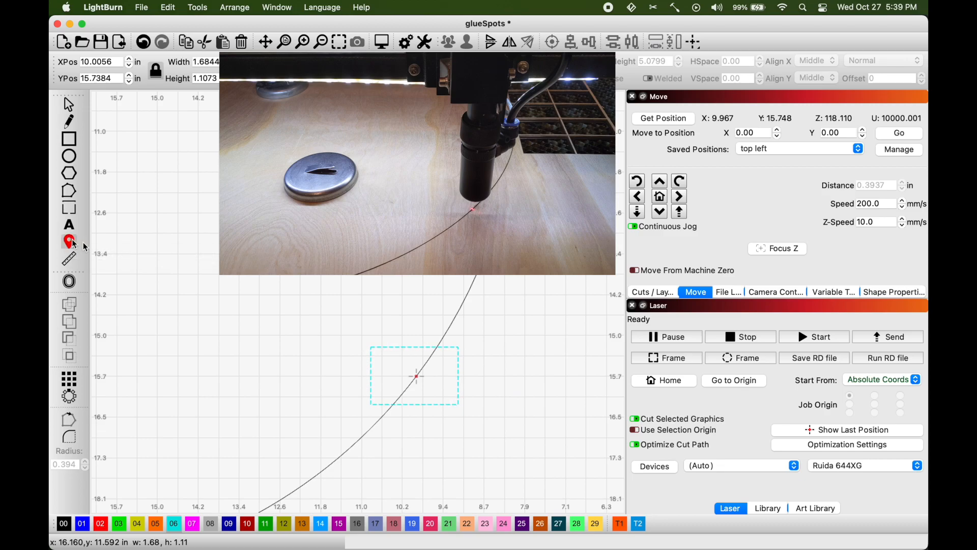
left_click(394, 407)
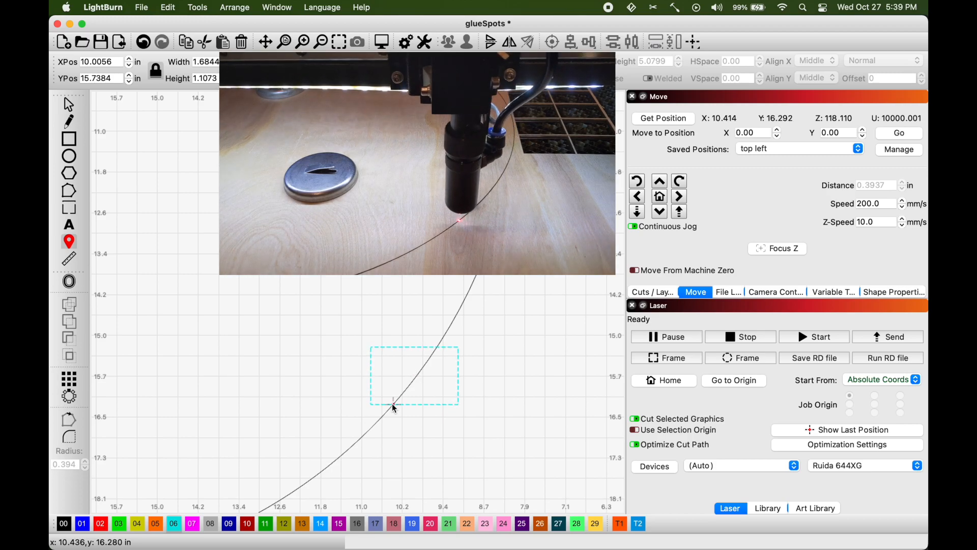
left_click(439, 349)
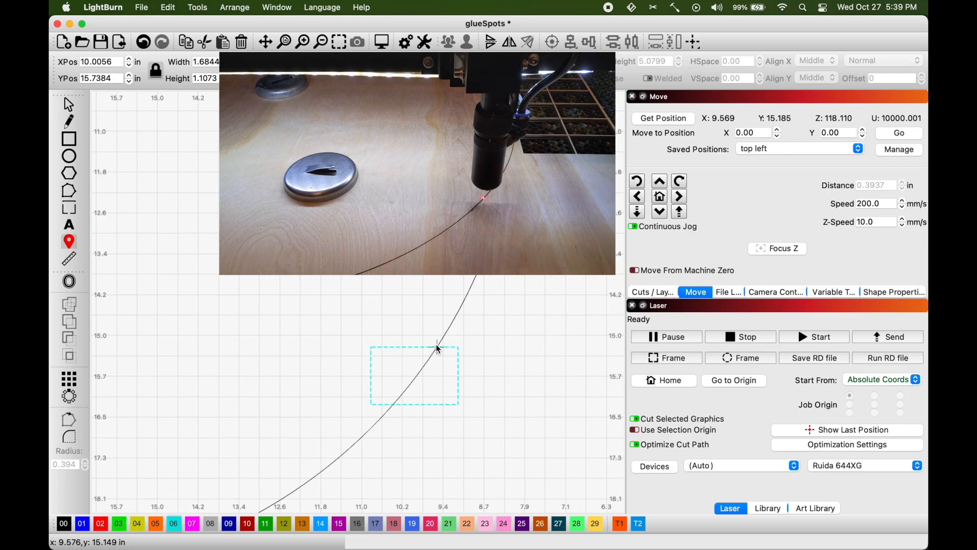
key("r")
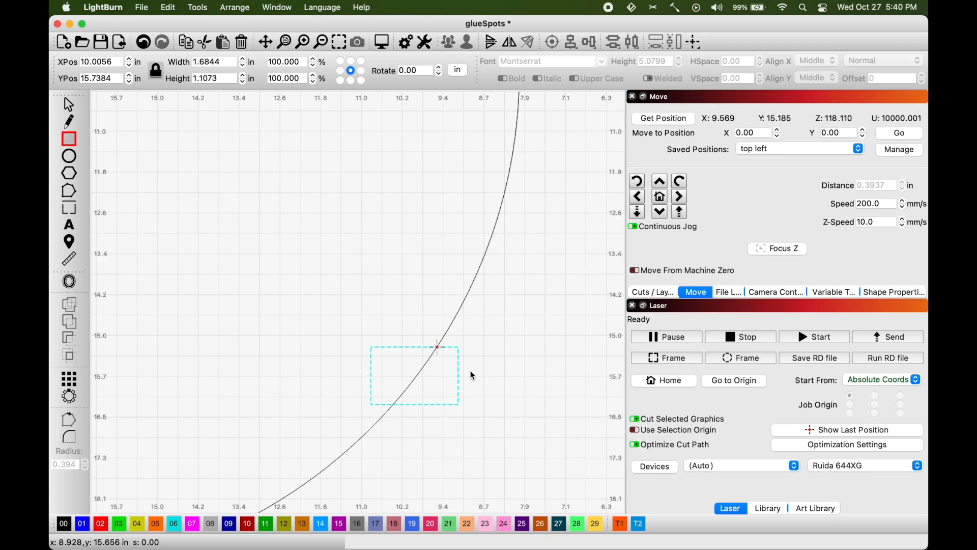
key("Escape")
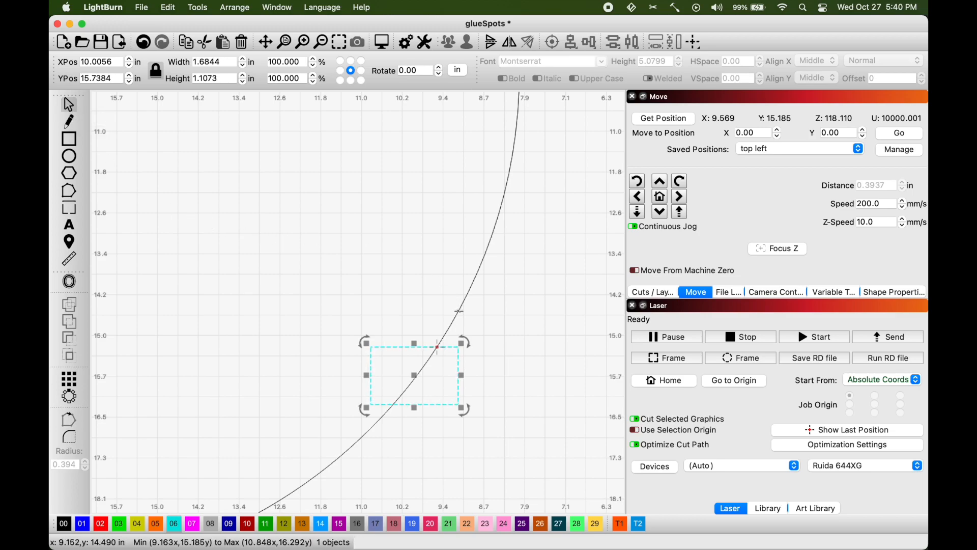
- Select the circle together with the rectangle and apply Cut Shapes to split the circle at the rectangle's edges
left_click(459, 309)
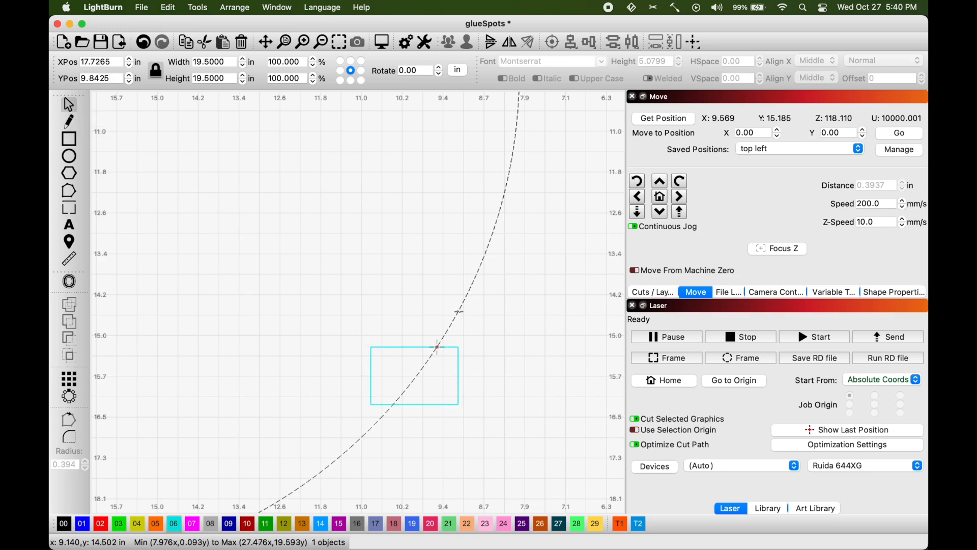
left_click(437, 349, "shift")
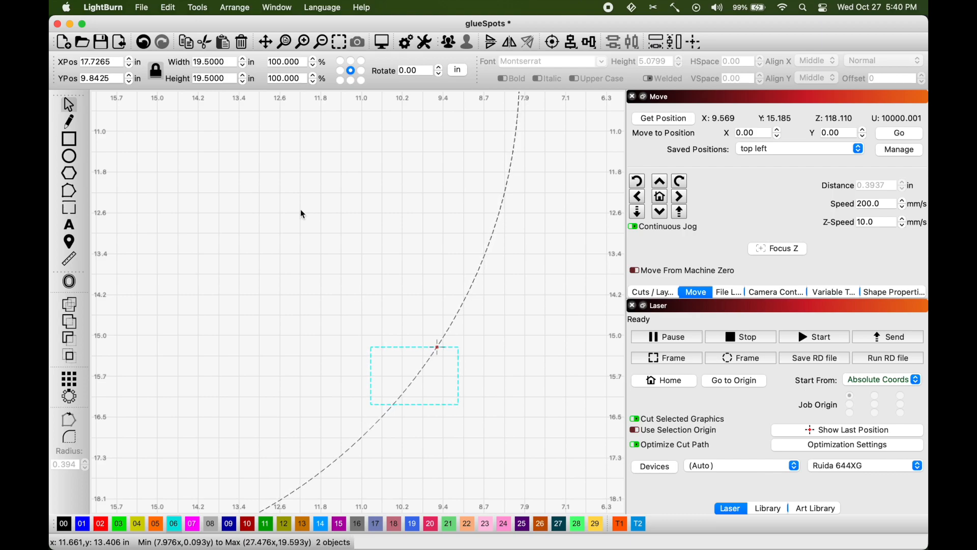
left_click(198, 10)
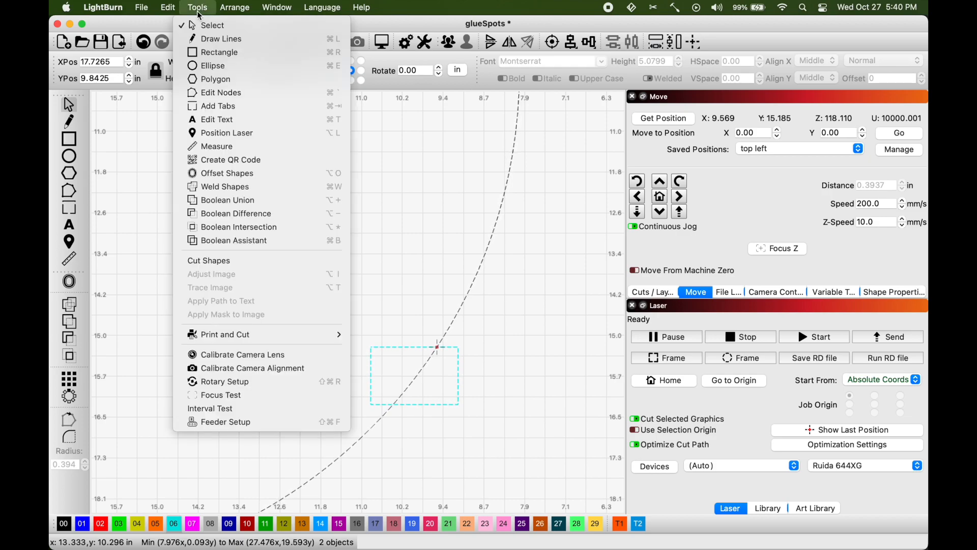
left_click(219, 263)
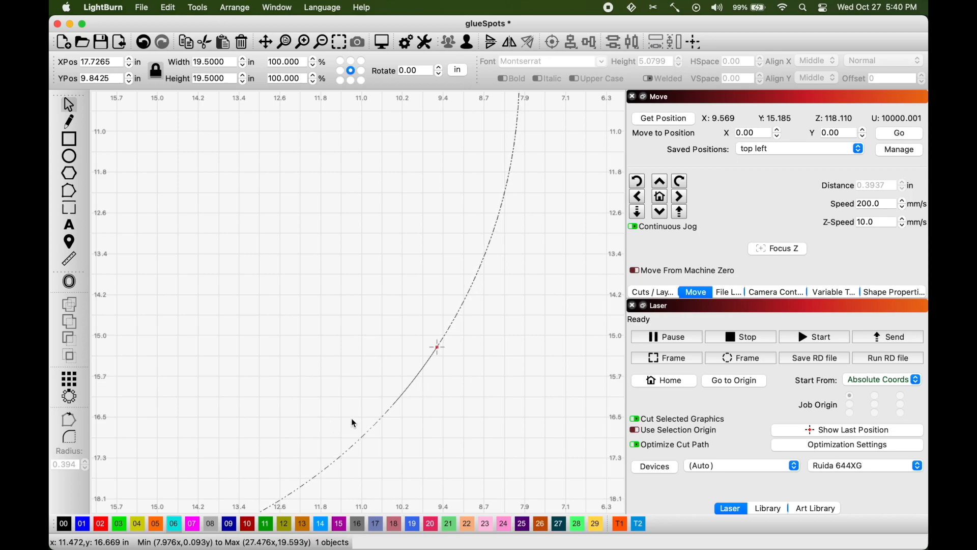
- Select only the short arc segment that was inside the rectangle and keep Cut Selected Graphics enabled
left_click(412, 385)
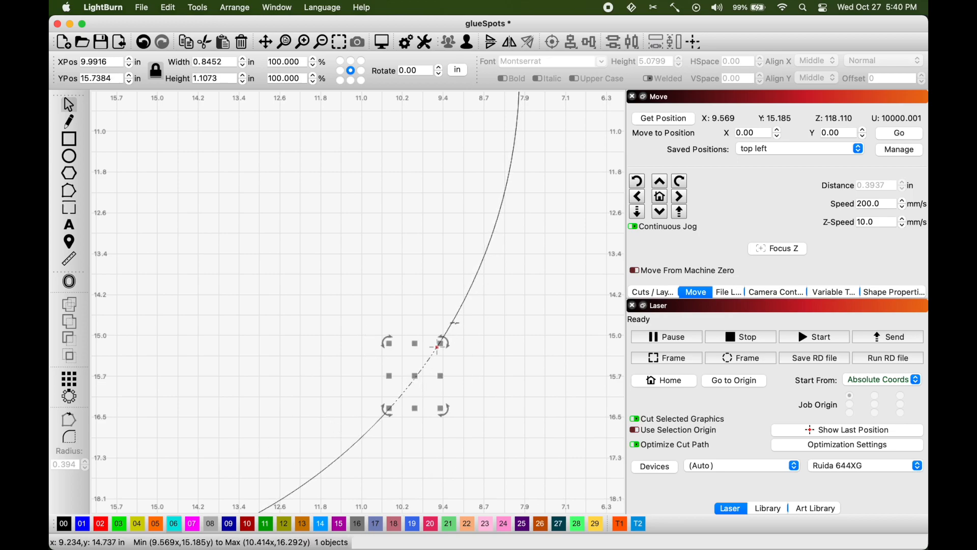
left_click(417, 367)
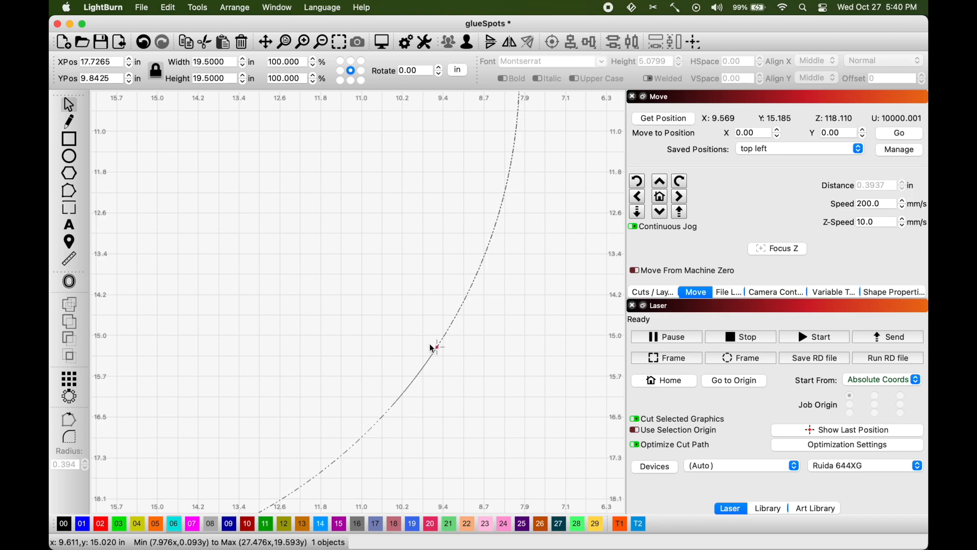
left_click(415, 375)
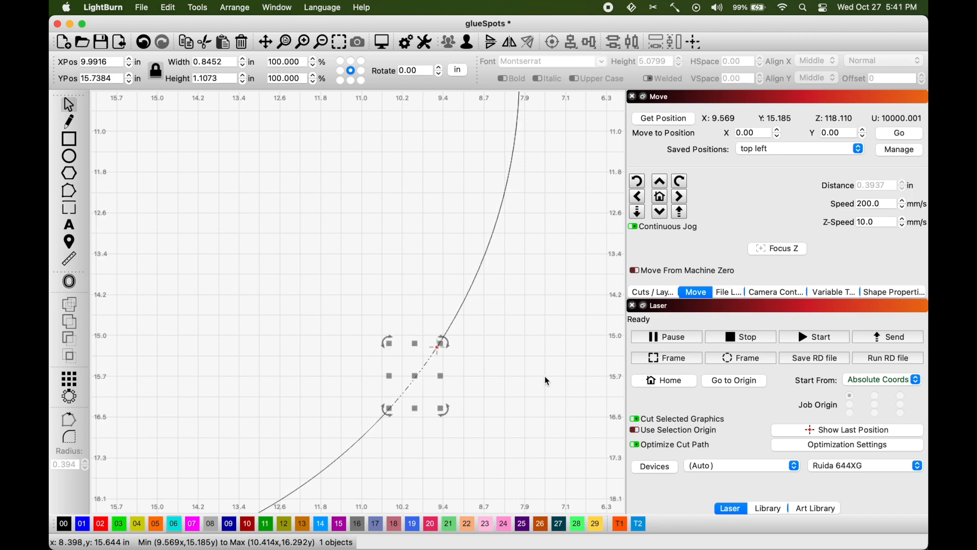
left_click(639, 423)
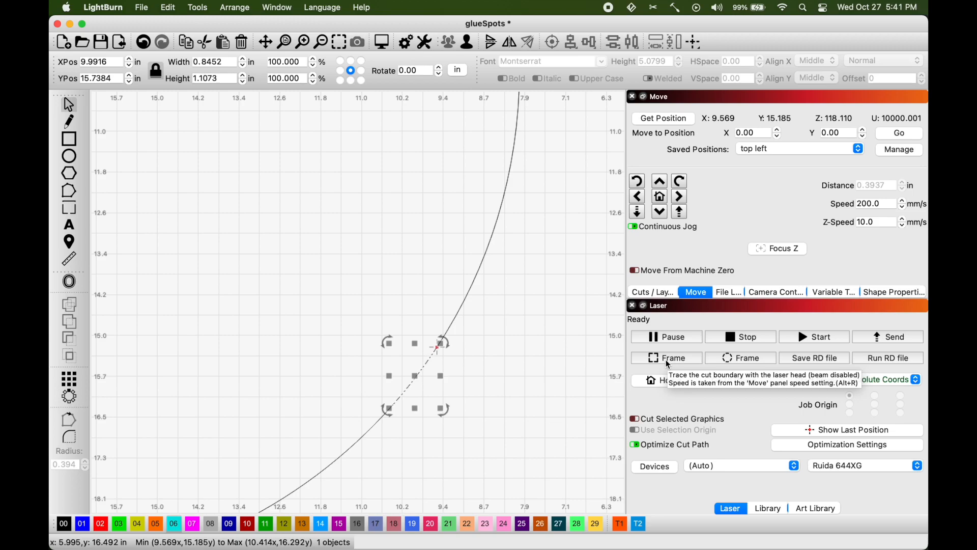
left_click(636, 422)
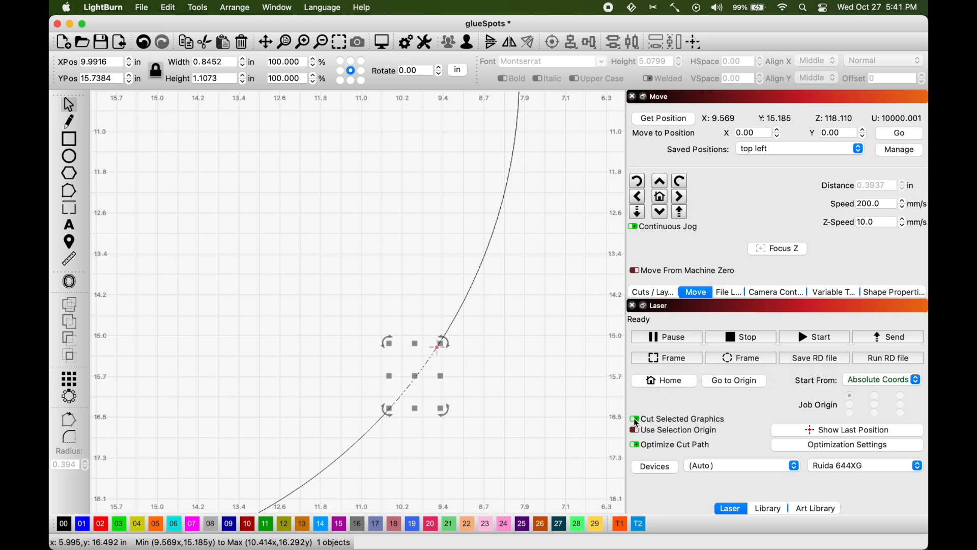
- Frame the selected arc segment with the laser head and preview its cut path
left_click(666, 362)
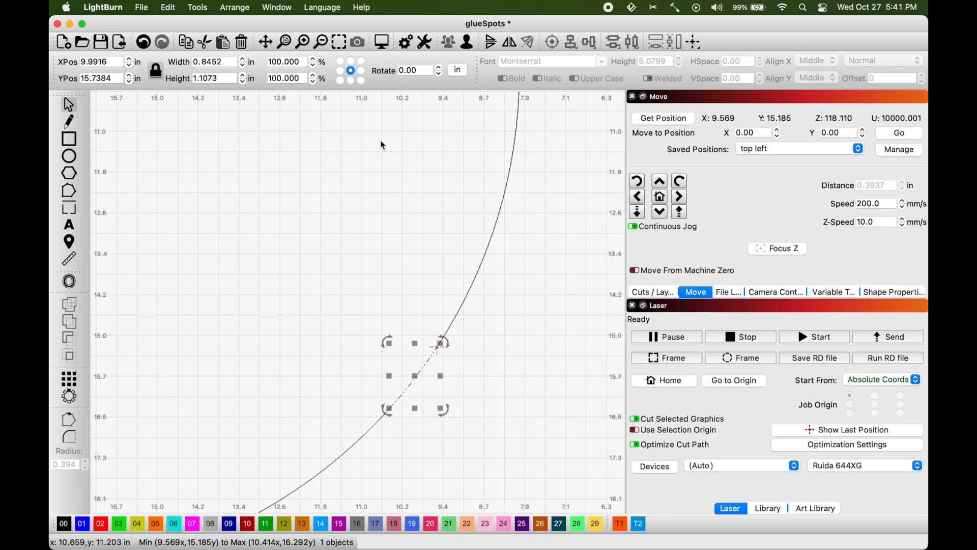
left_click(381, 46)
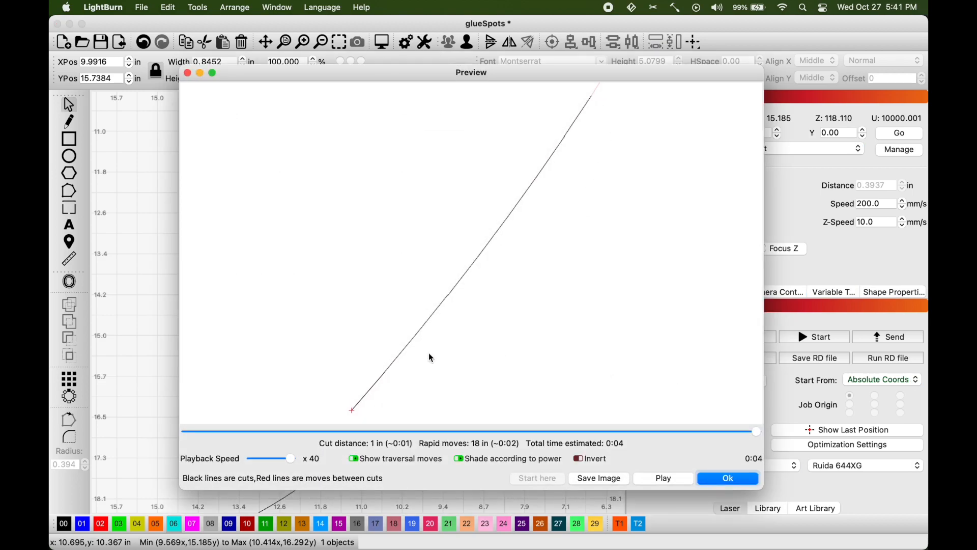
left_click(714, 480)
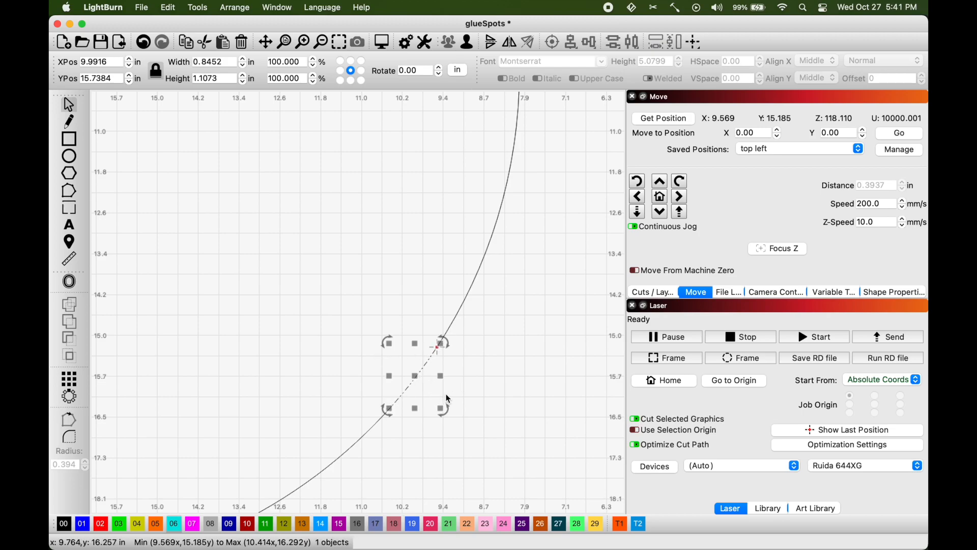
- Undo the Cut Shapes operation on the circle and redo it
key("super+z")
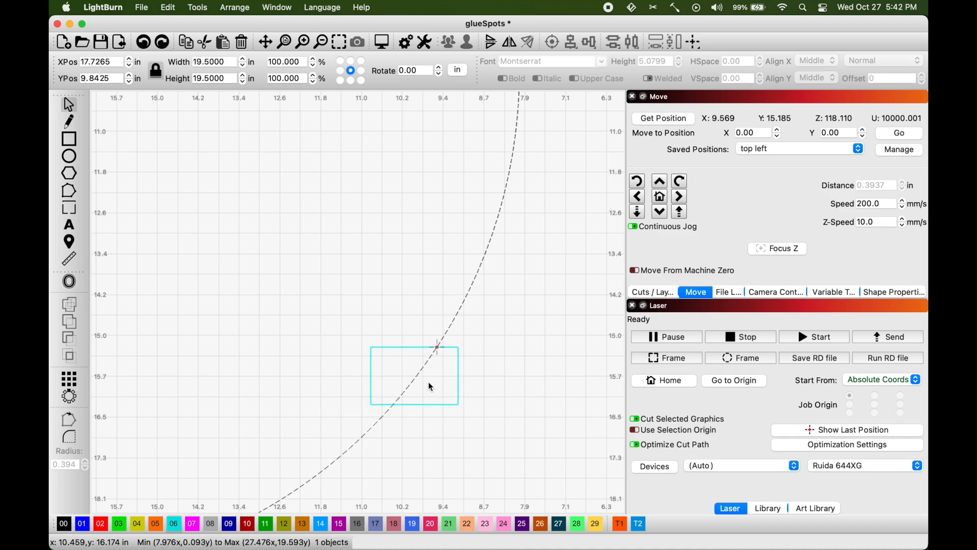
key("super+shift+z")
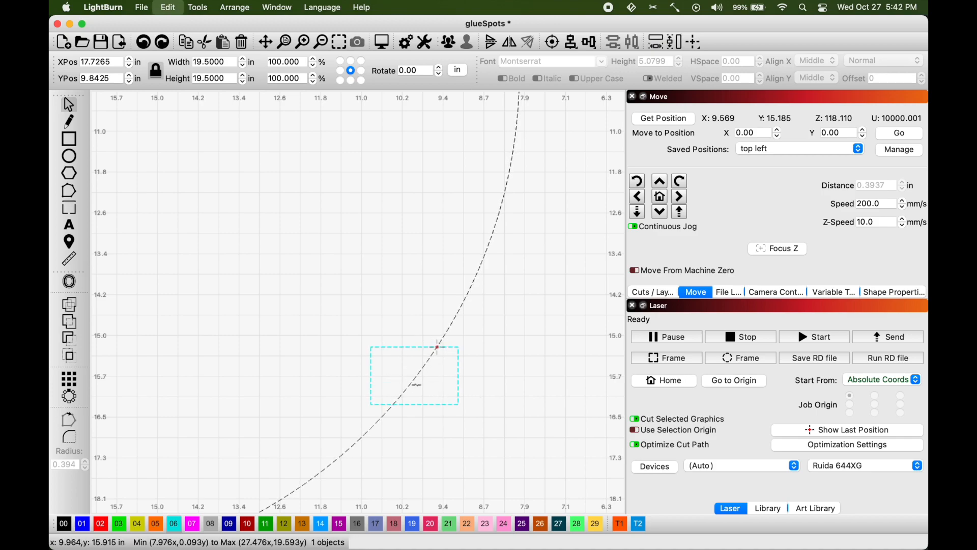
key("super+shift+z")
key("super+shift+z")
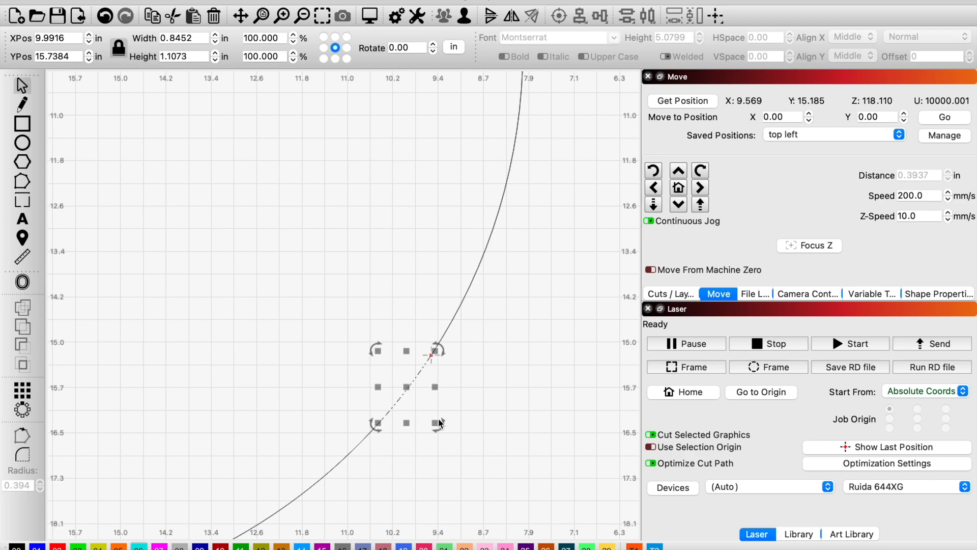
- Set the C00 layer's maximum power to 15% and run the selected arc segment on the laser
left_click(654, 295)
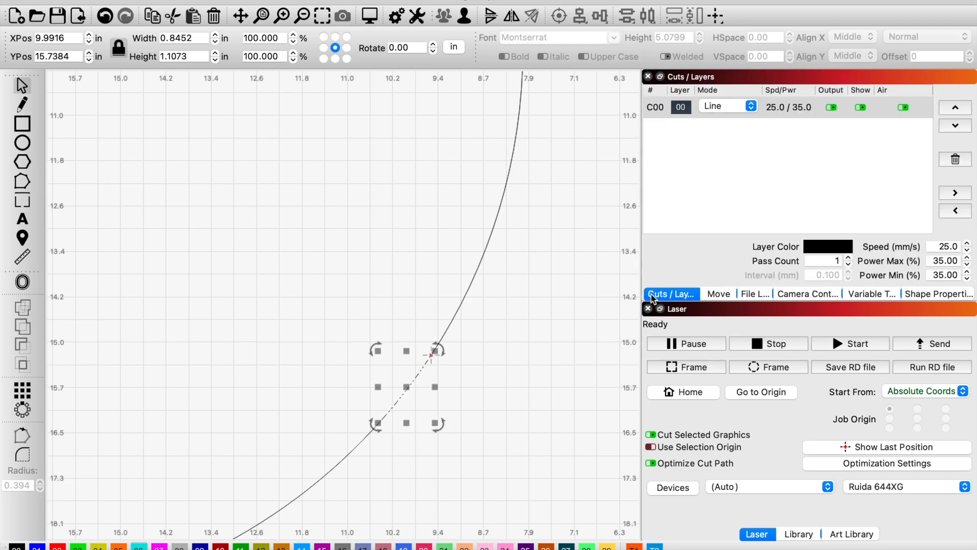
double_click(783, 108)
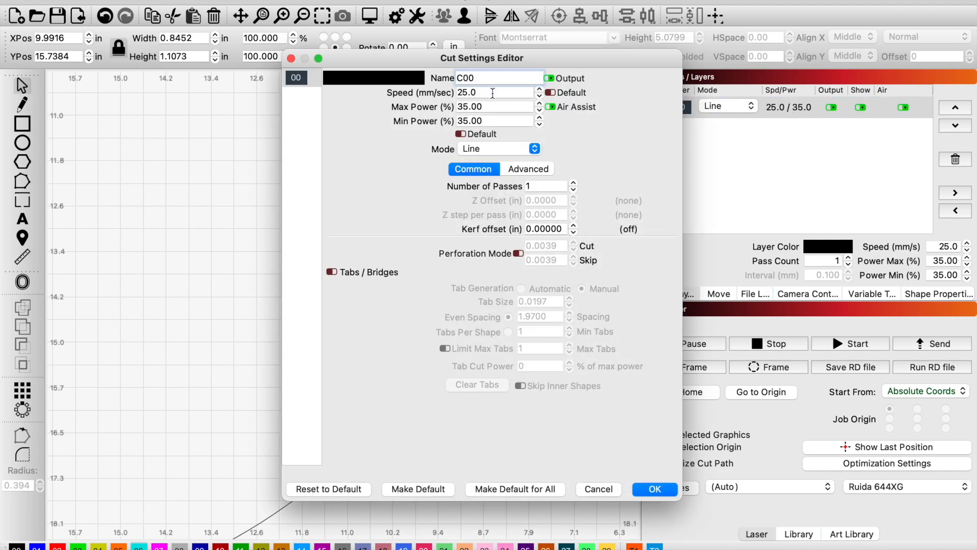
double_click(487, 106)
type("15")
key("Return")
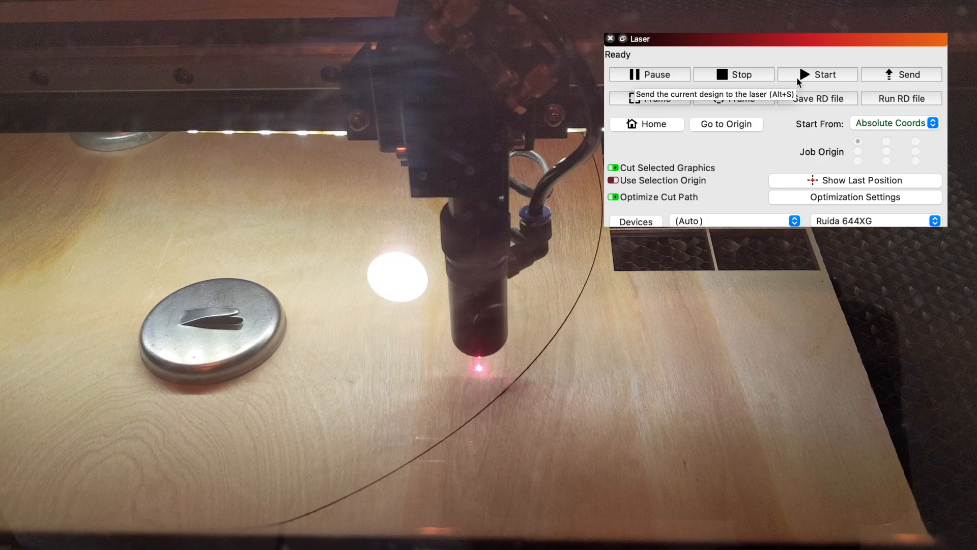
left_click(833, 346)
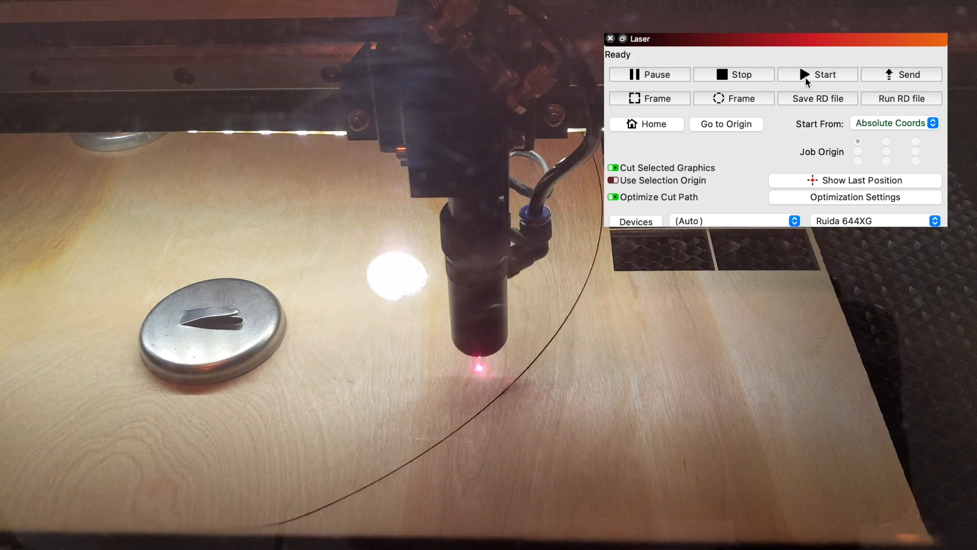
left_click(804, 75)
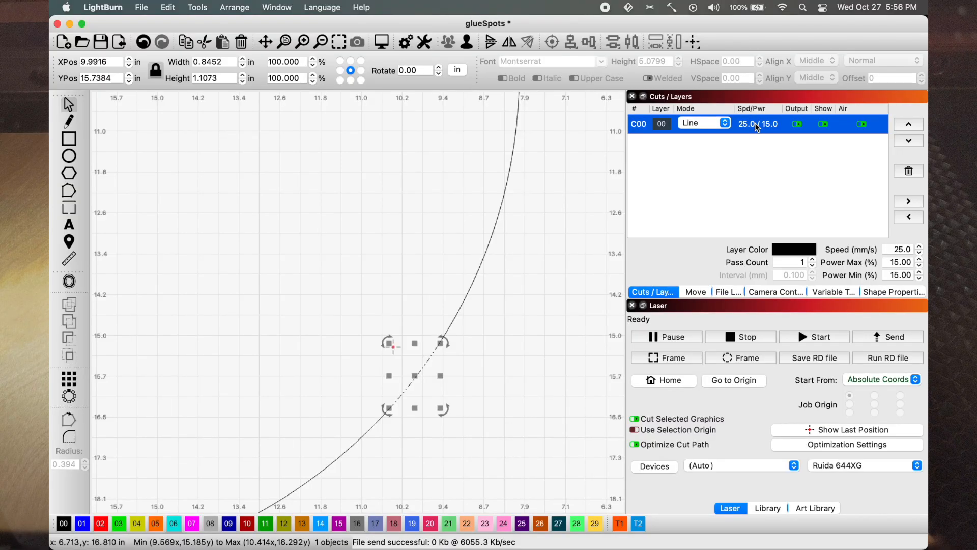
- Set the C00 layer's maximum and minimum power to 35% and run the selected arc segment again
double_click(757, 124)
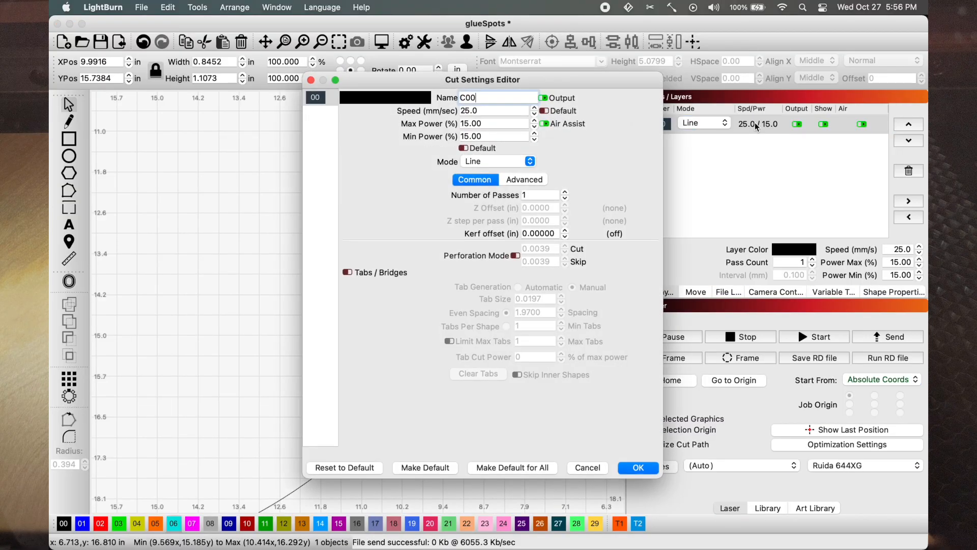
left_click(491, 125)
key("BackSpace")
key("BackSpace")
key("BackSpace")
type("35")
key("Tab")
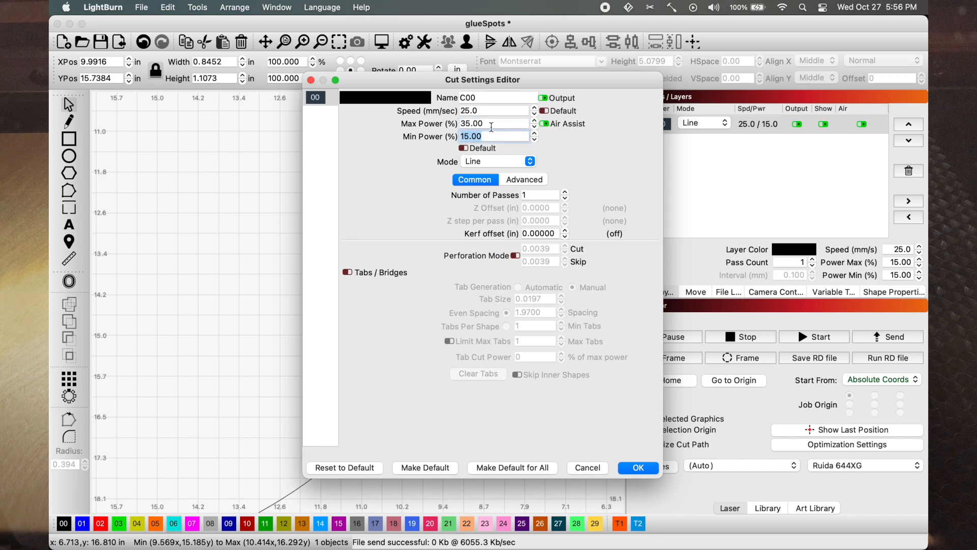
type("35")
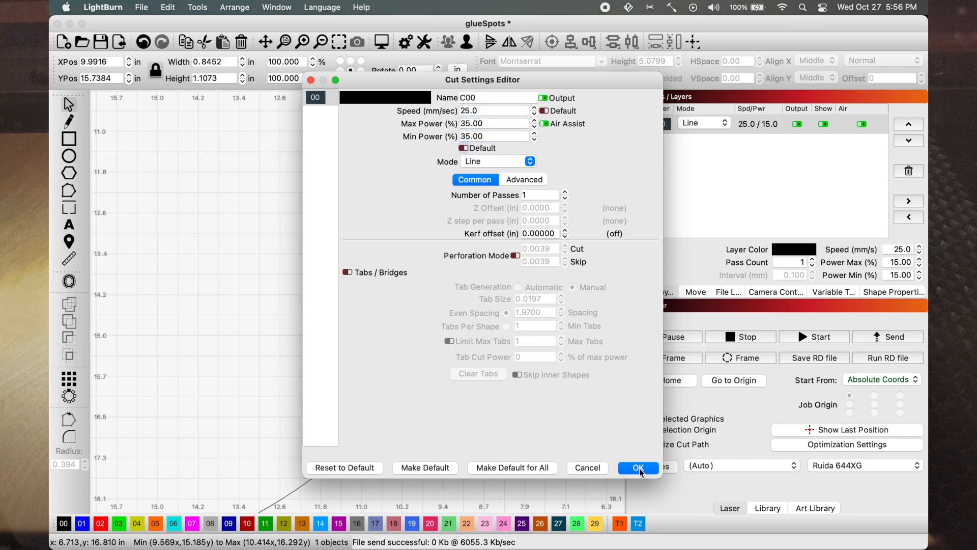
left_click(640, 469)
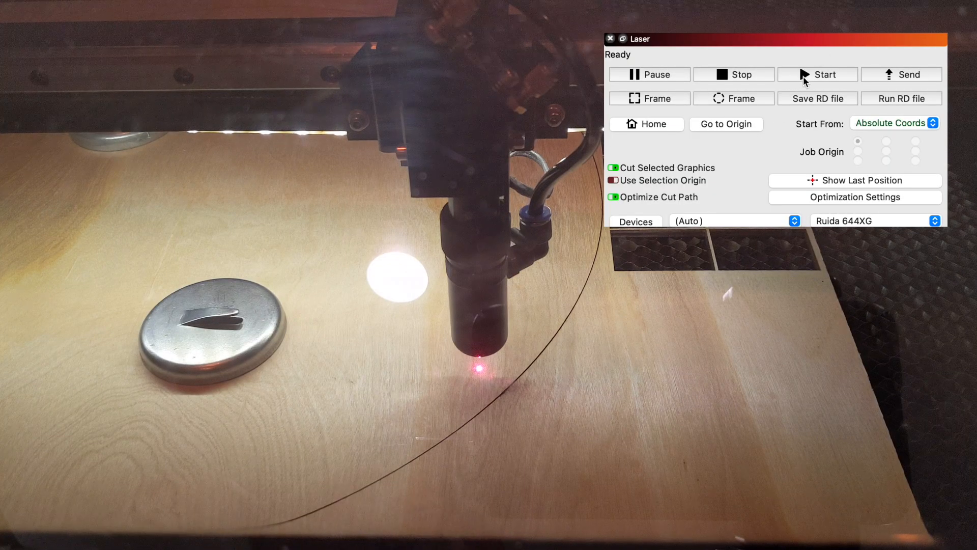
left_click(802, 76)
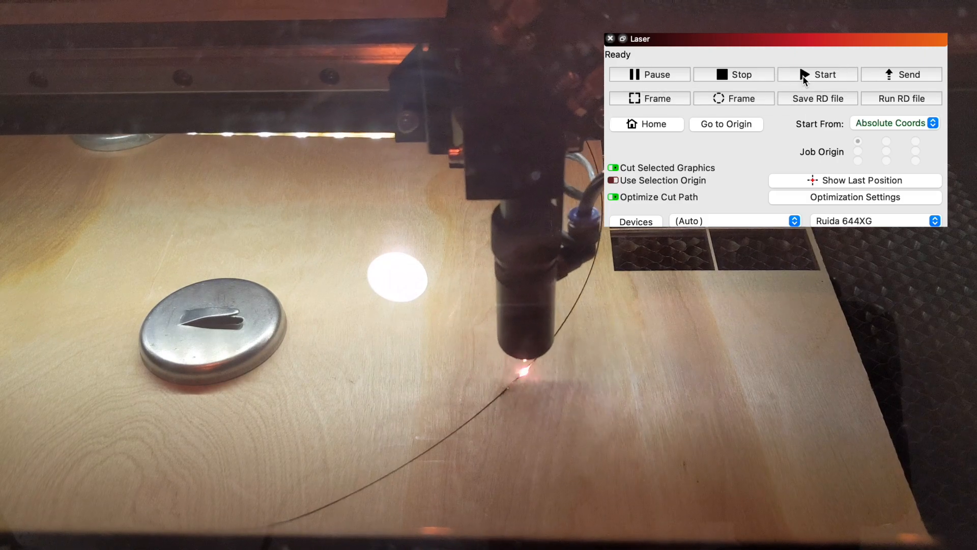